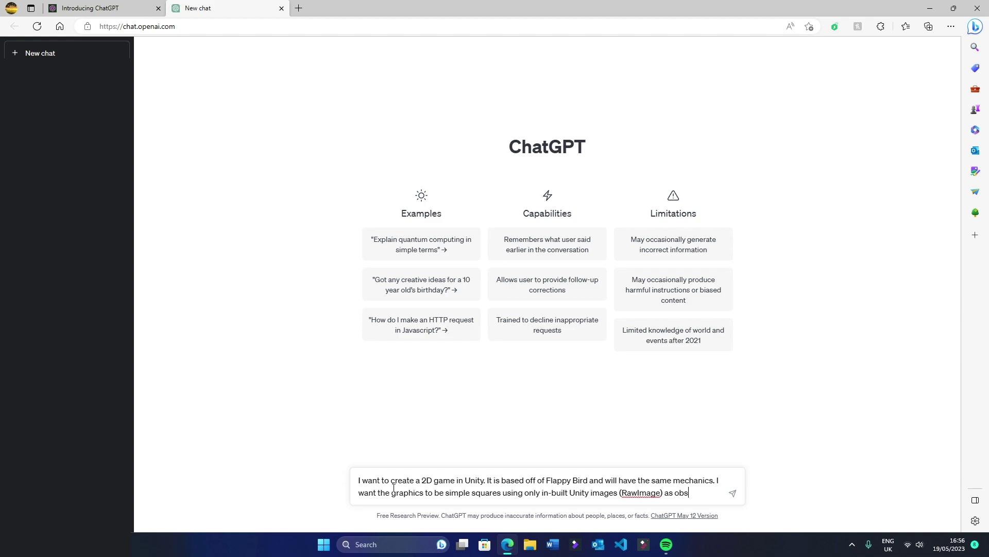
- Ask ChatGPT how to build a Flappy Bird-style 2D Unity game using plain square graphics
type("ayer. Tell me how")
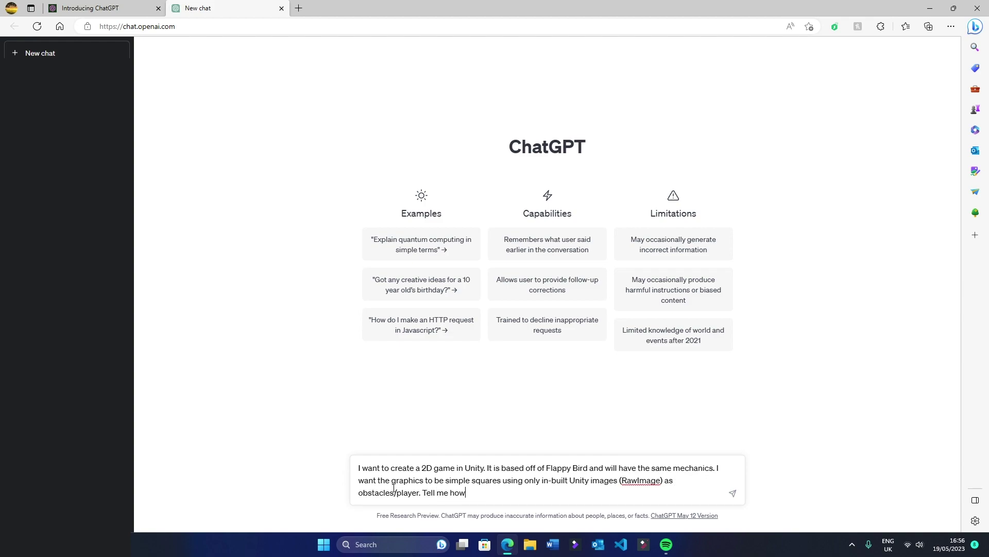
type(".")
key("Return")
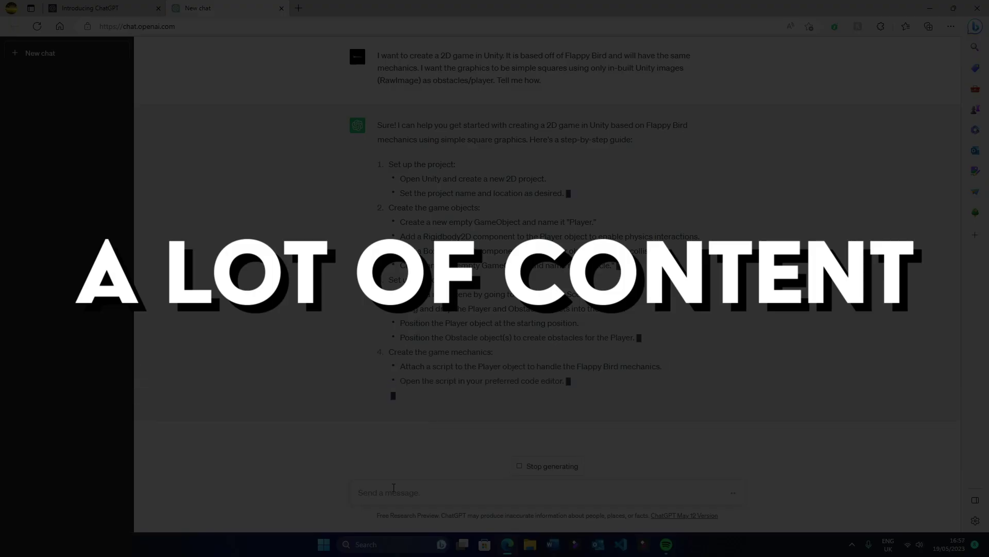
scroll(510, 315, "up", 2)
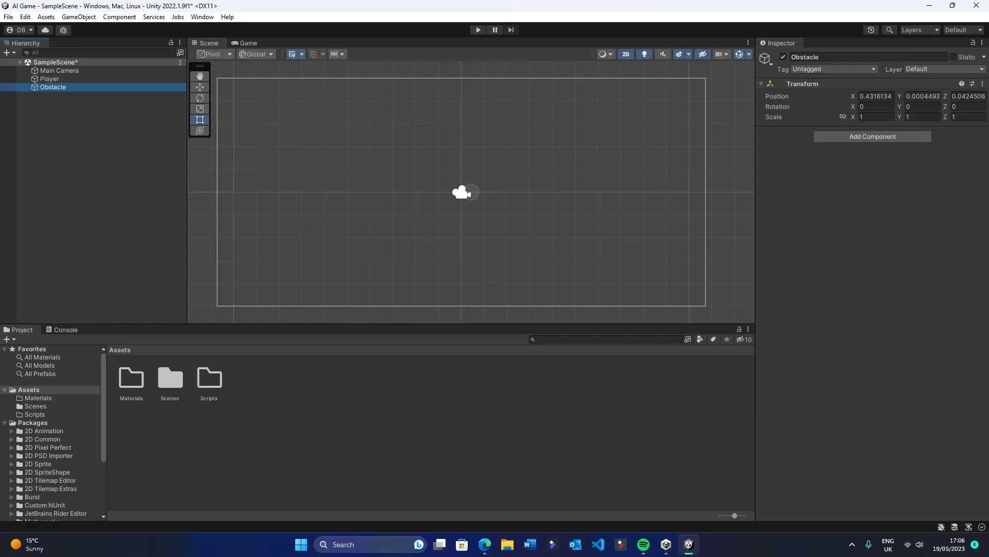
- Set the Player's X position to -9
left_click(62, 79)
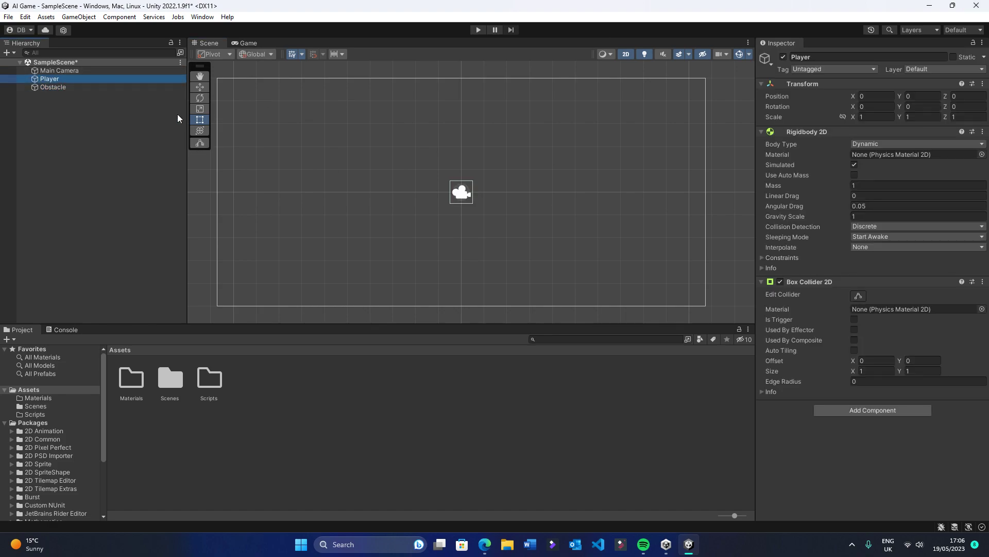
scroll(283, 168, "down", 3)
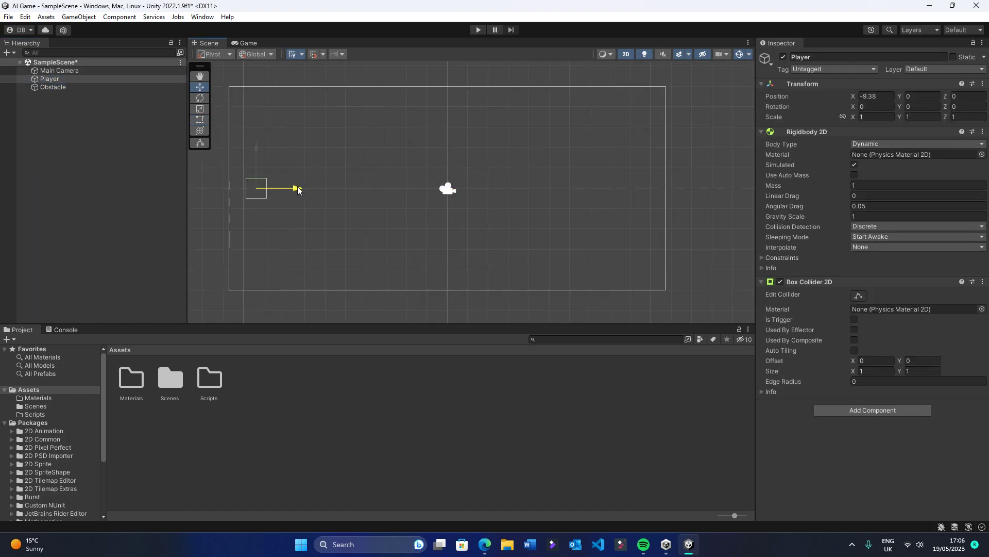
left_click_drag(301, 189, 305, 188)
- Add Raw Image to the Player and both obstacles, and a Box Collider 2D to the Player
left_click(78, 87)
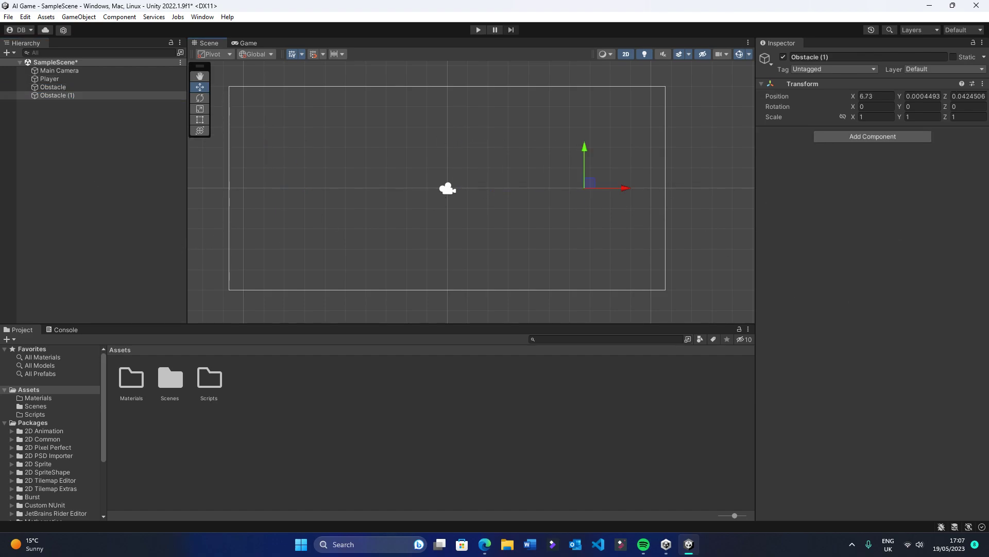
left_click(49, 78, "shift")
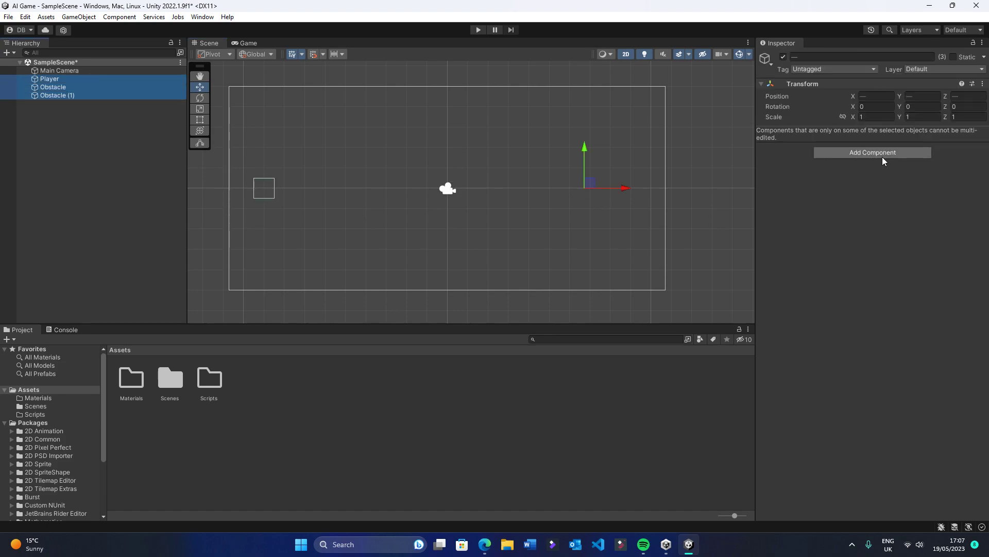
left_click(872, 136)
type("raw")
key("Return")
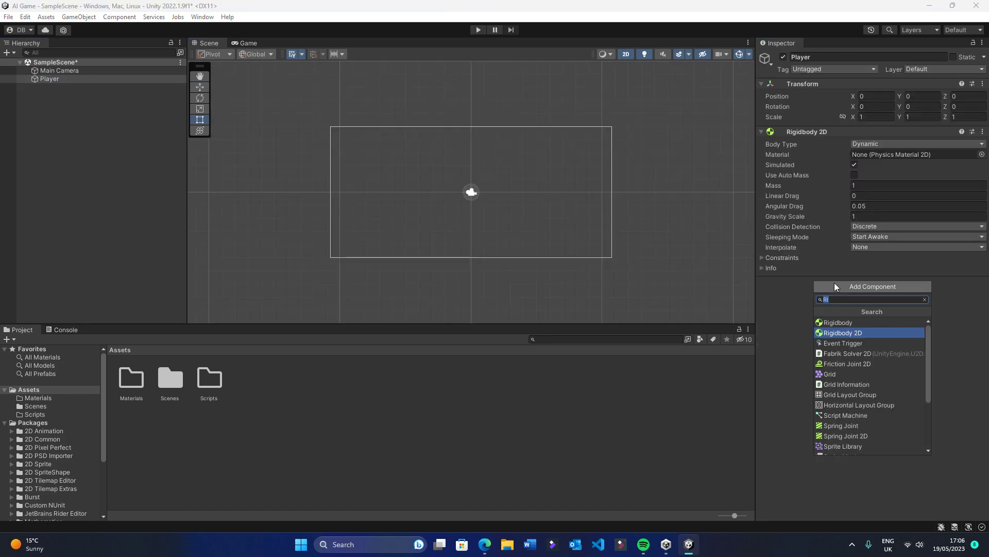
type("box")
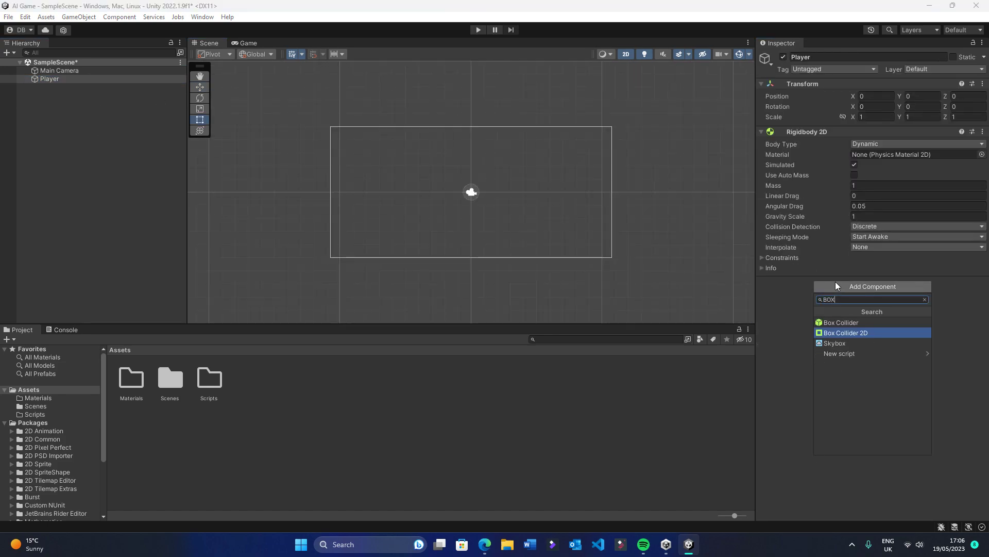
left_click(845, 332)
scroll(479, 196, "up", 3)
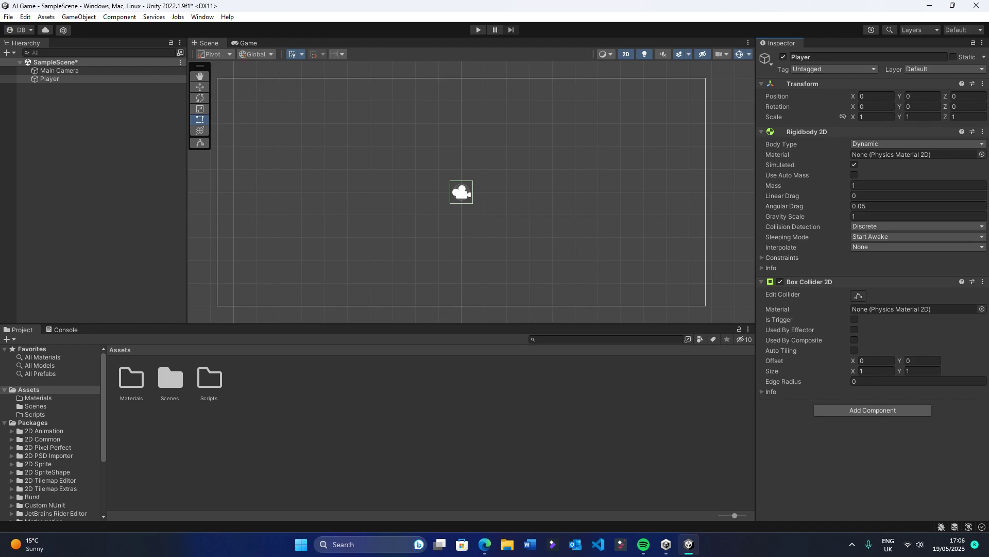
- Create a new empty game object, then add Raw Image again to Player and both obstacles
right_click(132, 137)
left_click(249, 264)
type("g")
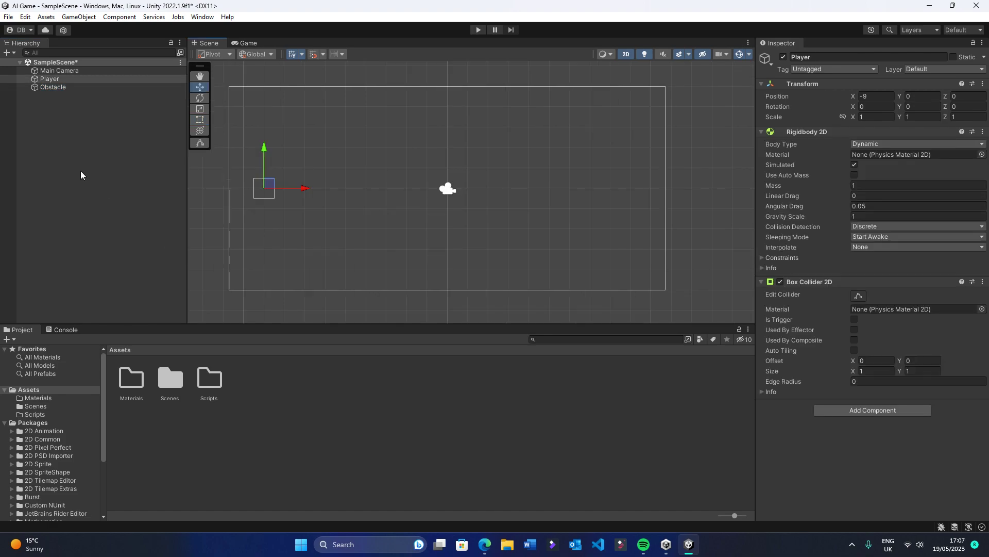
left_click(447, 189)
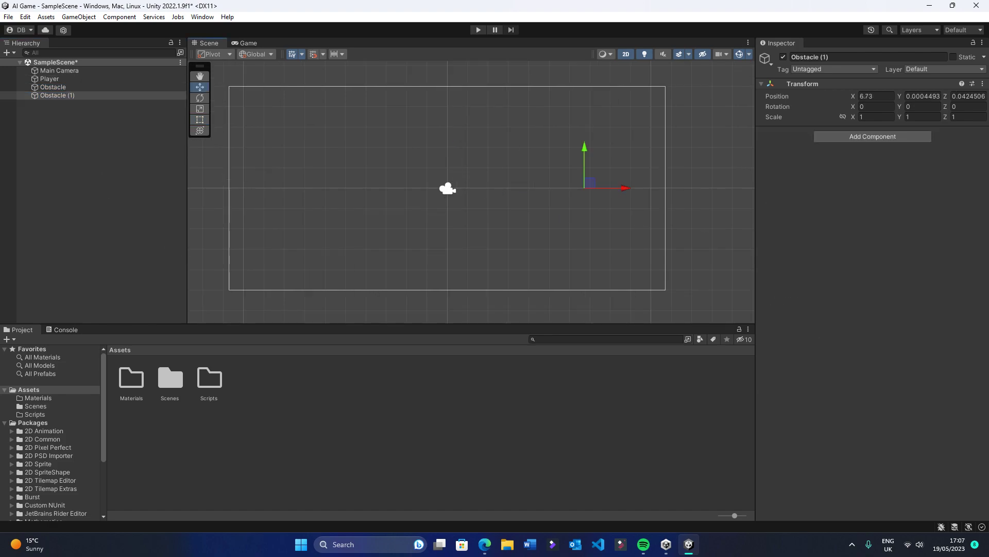
left_click(50, 78, "shift")
left_click(872, 151)
type("raw")
key("Return")
- Add a UI Raw Image, creating a Canvas, an EventSystem and Player (1) with a white square
left_click(858, 235)
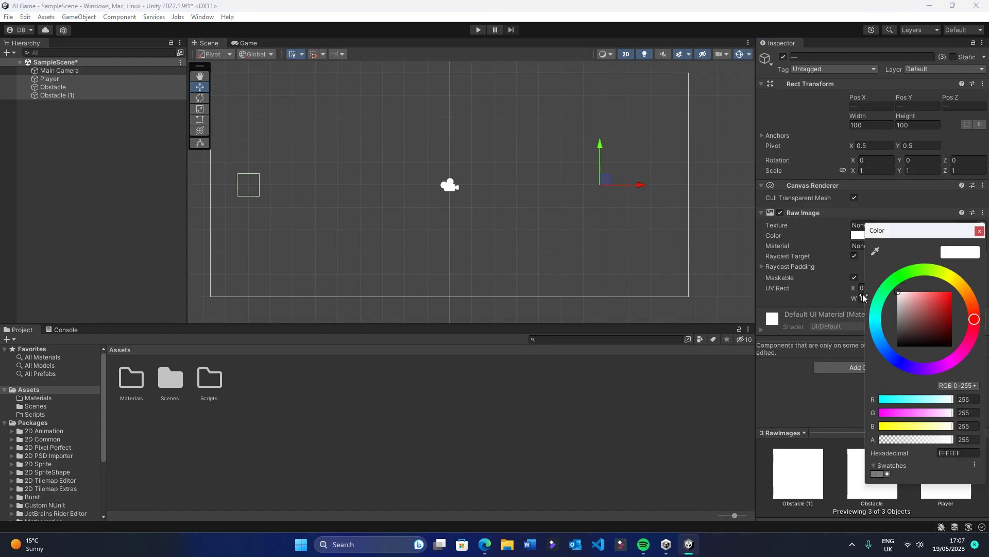
key("Escape")
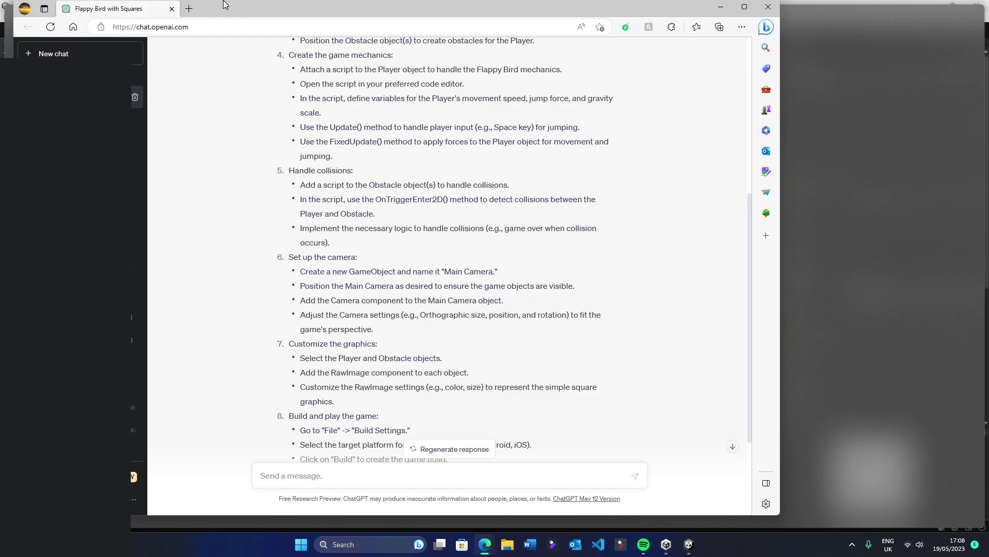
type("I ha")
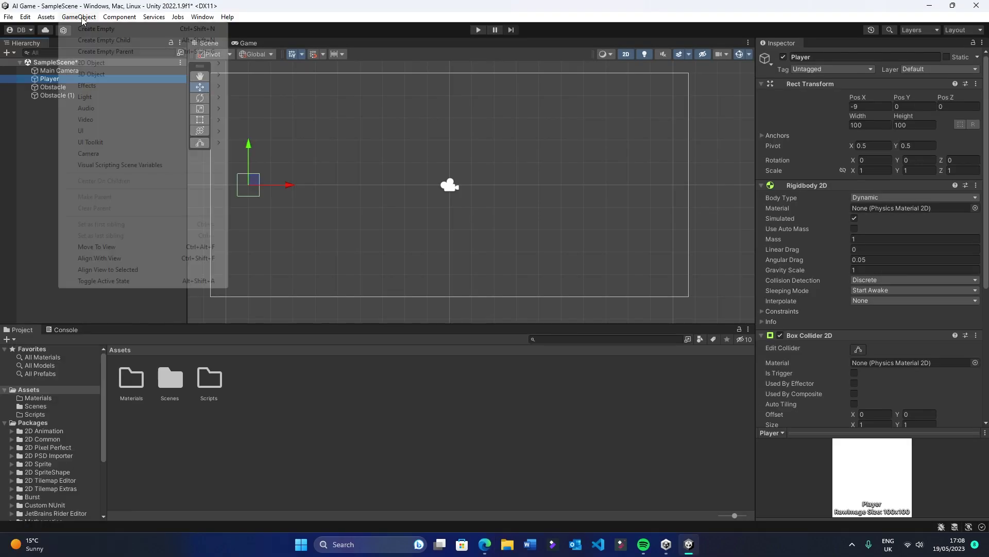
mouse_move(154, 130)
left_click(304, 158)
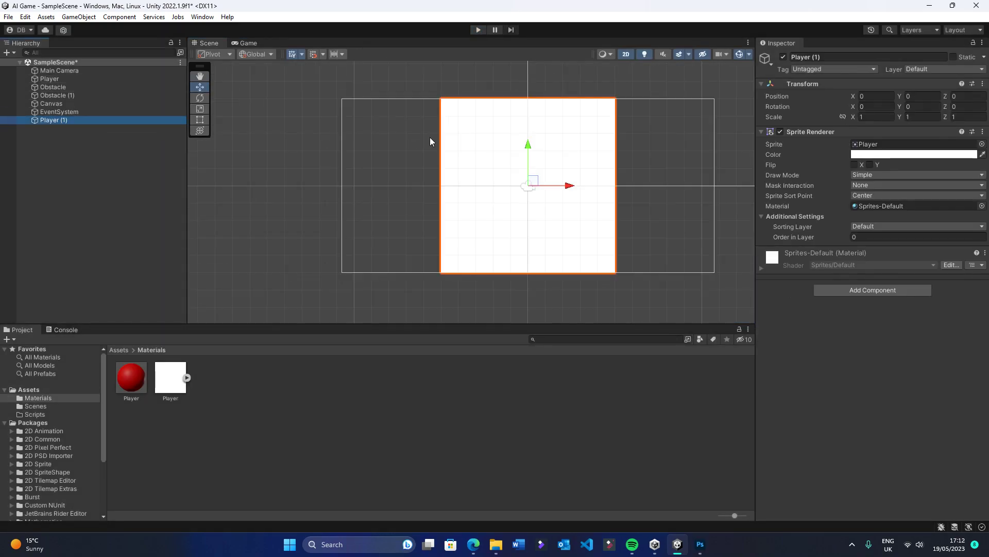
- Shrink Player (1) to a small square, move it further left and tint it red
left_click(82, 95)
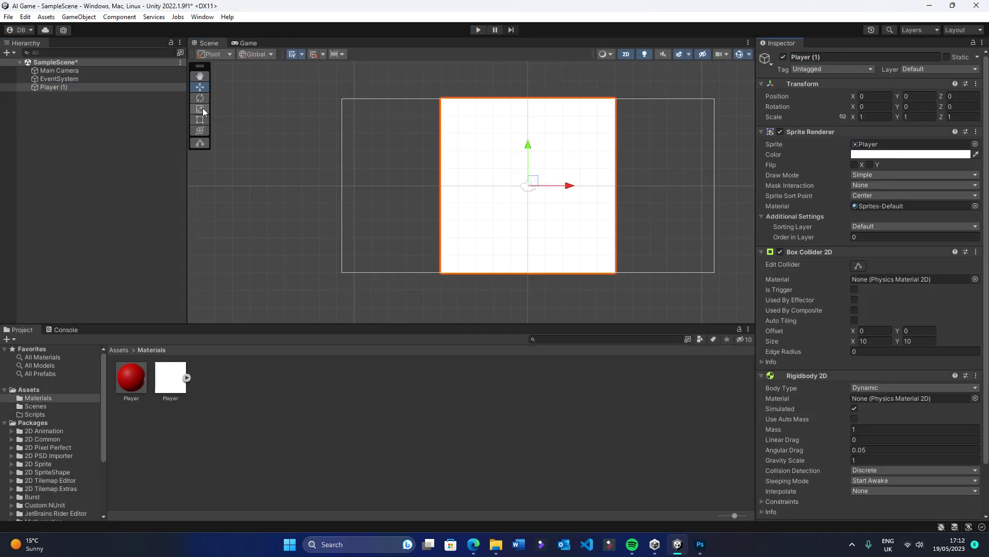
key("t")
left_click_drag(440, 98, 586, 252)
left_click_drag(379, 180, 369, 179)
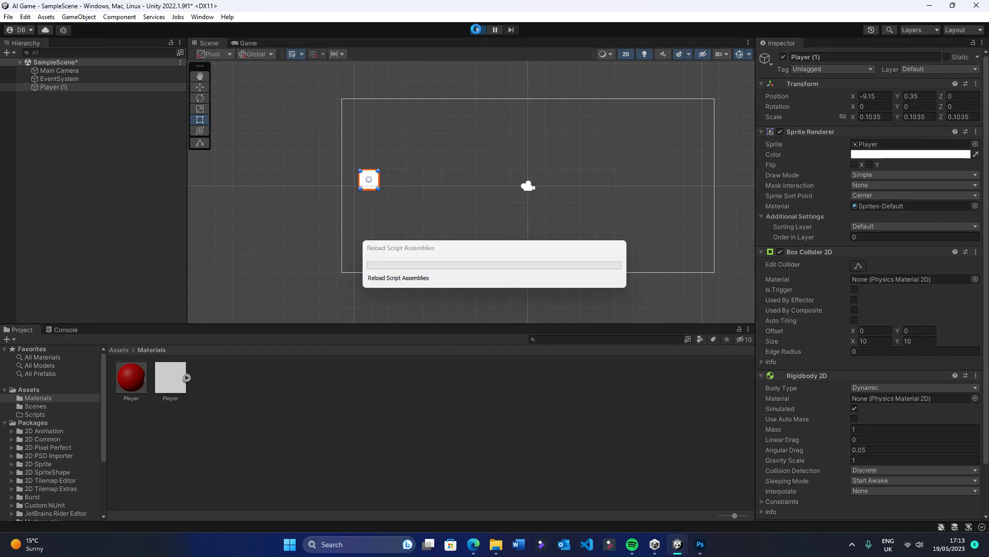
left_click(910, 154)
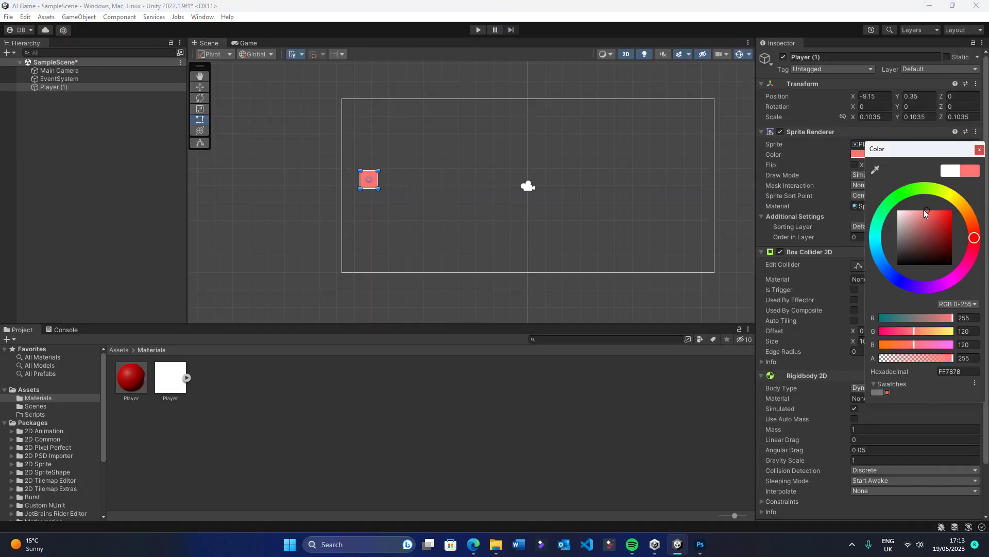
left_click_drag(930, 214, 953, 211)
left_click(979, 150)
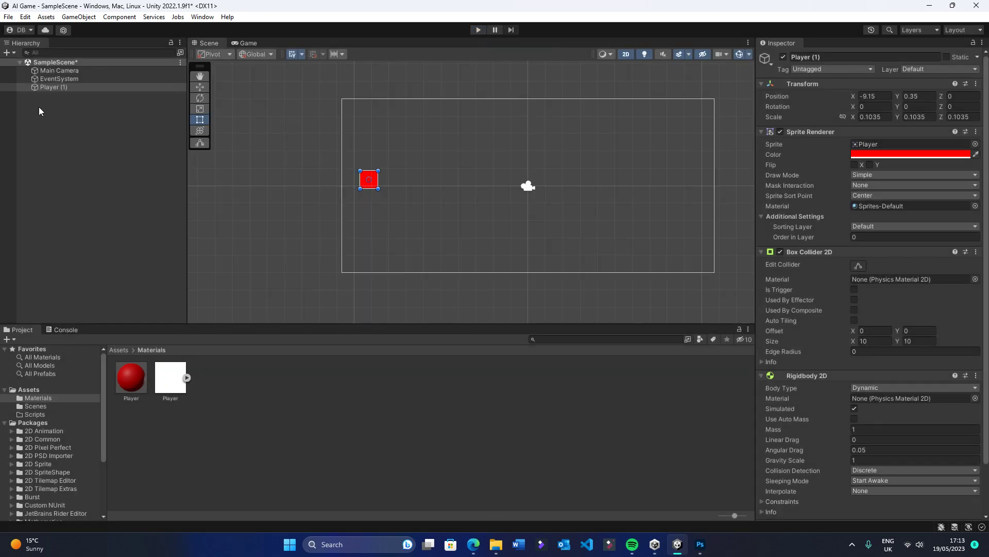
- Rename a copy of the Player texture to 'Obstacle' and place it at the scene centre
left_click(166, 381)
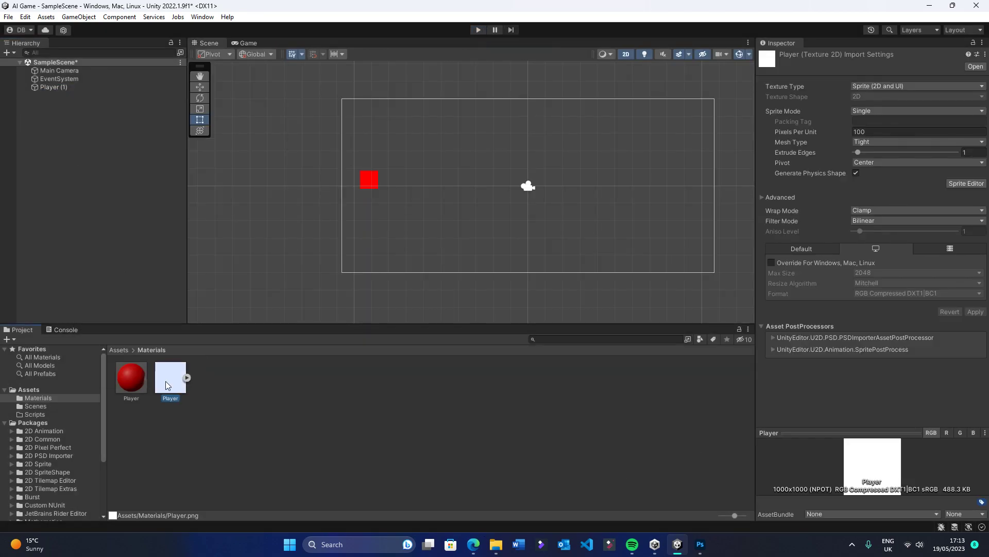
right_click(201, 389)
left_click(254, 151)
type("Obstacle")
key("Return")
left_click_drag(131, 377, 62, 103)
- Make the Obstacle black and shrink it to a smaller square
left_click(899, 154)
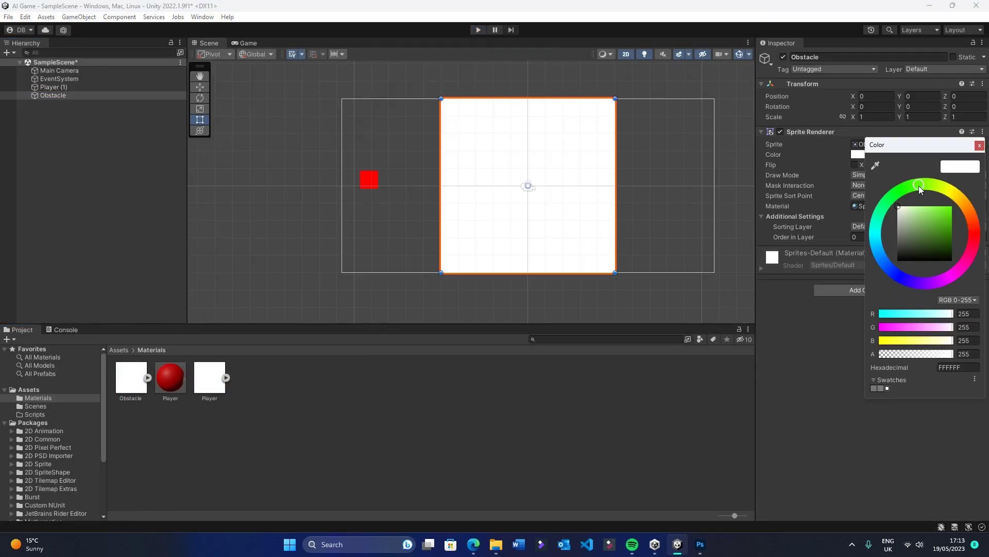
left_click(911, 212)
left_click_drag(911, 222, 898, 264)
left_click(979, 148)
left_click_drag(615, 272, 488, 194)
- Copy Player (1)'s transform values and paste them onto the Obstacle
left_click(53, 86)
right_click(873, 82)
mouse_move(886, 162)
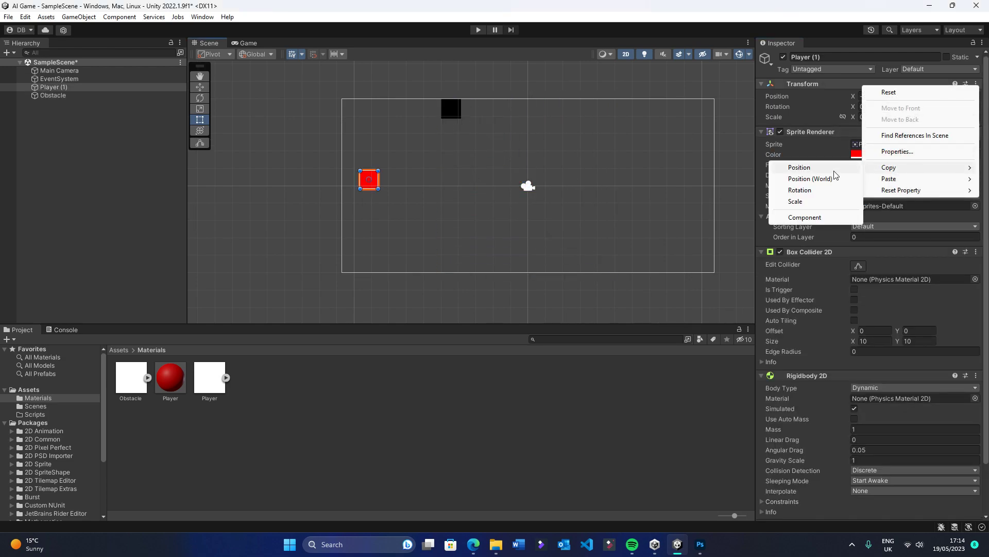
left_click(794, 217)
left_click(53, 95)
right_click(807, 88)
mouse_move(866, 180)
left_click(762, 180)
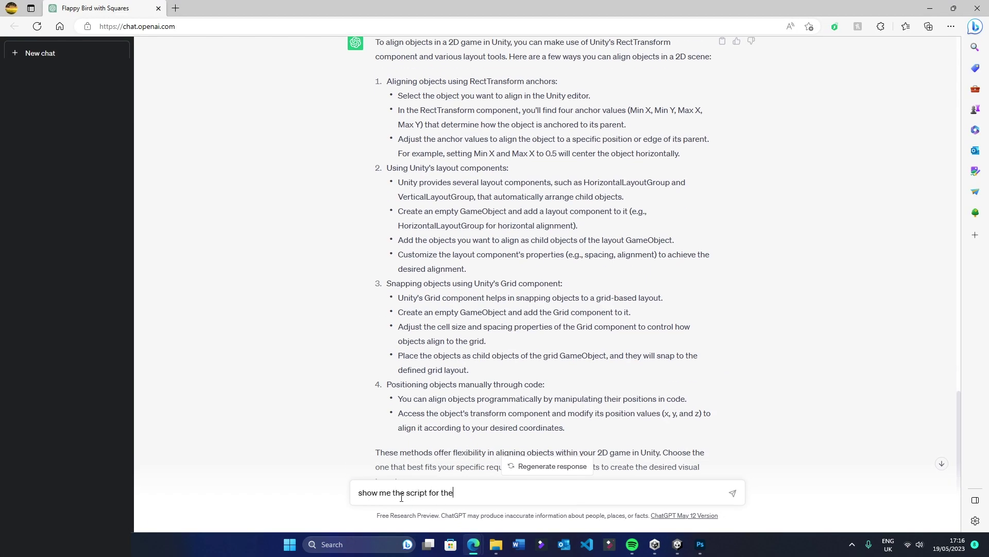
- Add a PlayerController script to Player (1) and replace its code with ChatGPT's version
type("player")
key("Return")
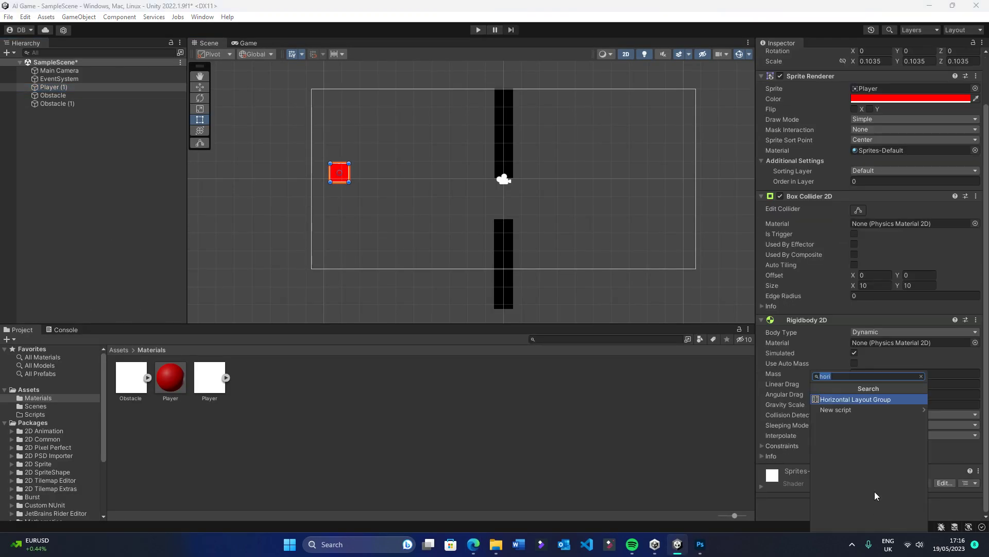
type("player")
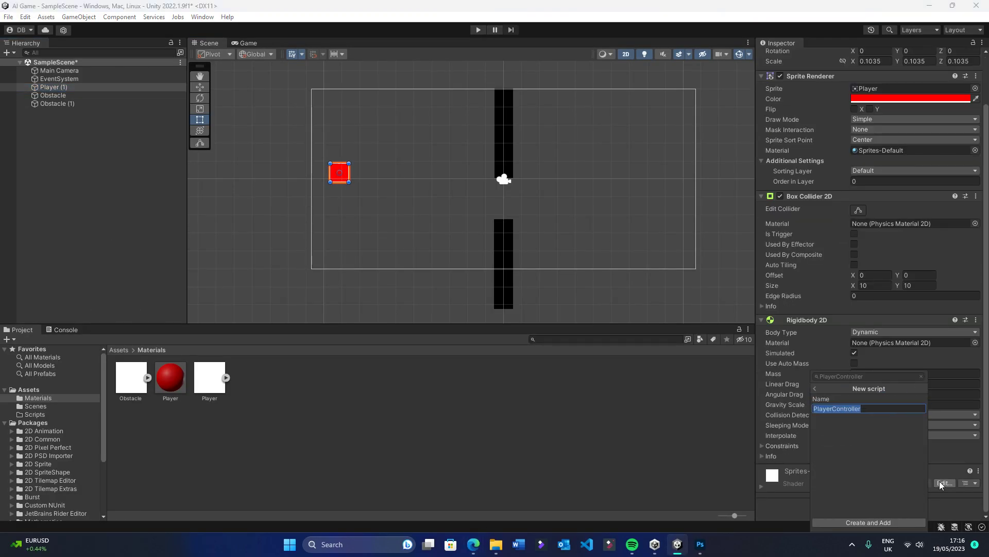
key("Return")
double_click(885, 449)
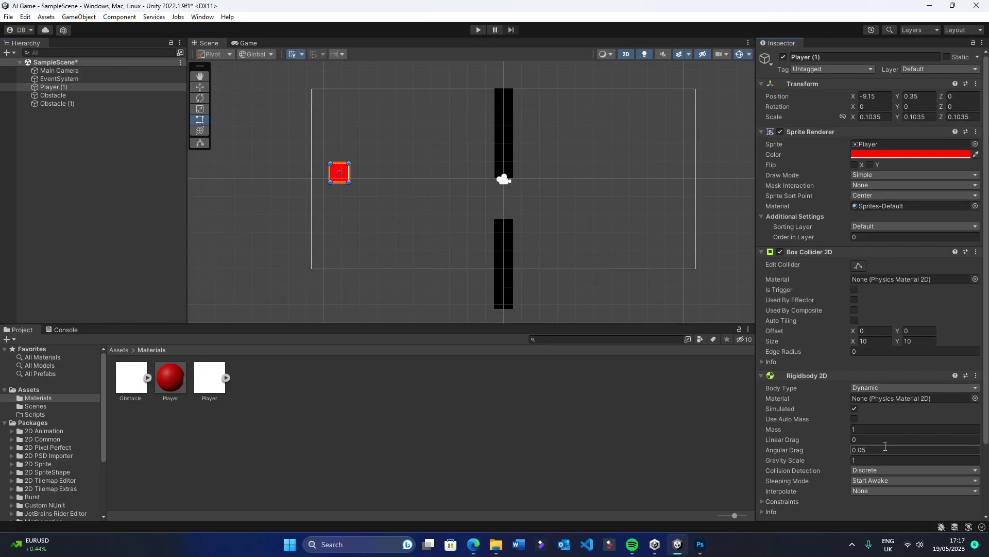
left_click_drag(177, 247, 2, 72)
key("ctrl+v")
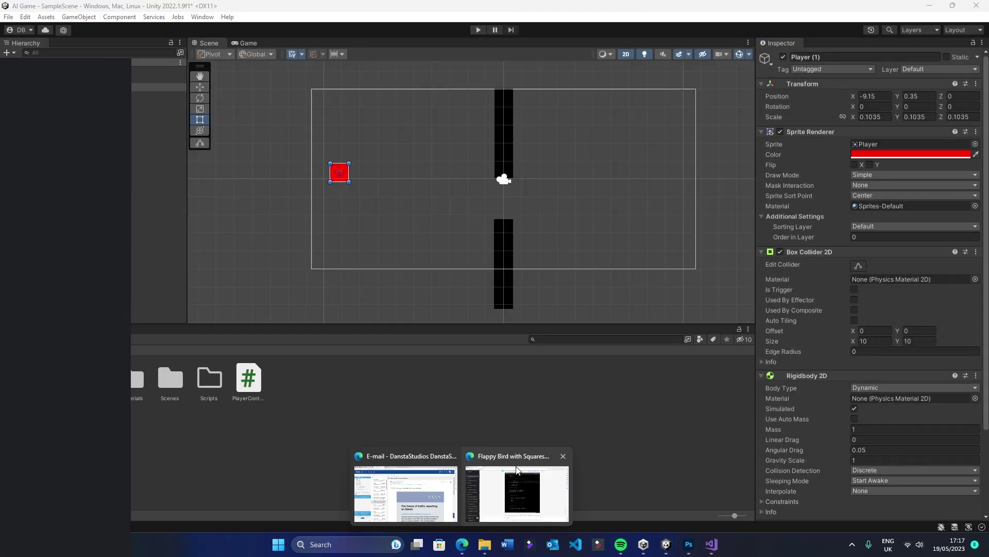
- Request a script making obstacles come toward the player and end the game on contact
left_click(520, 492)
type("show me the script for the obstacles. They should ")
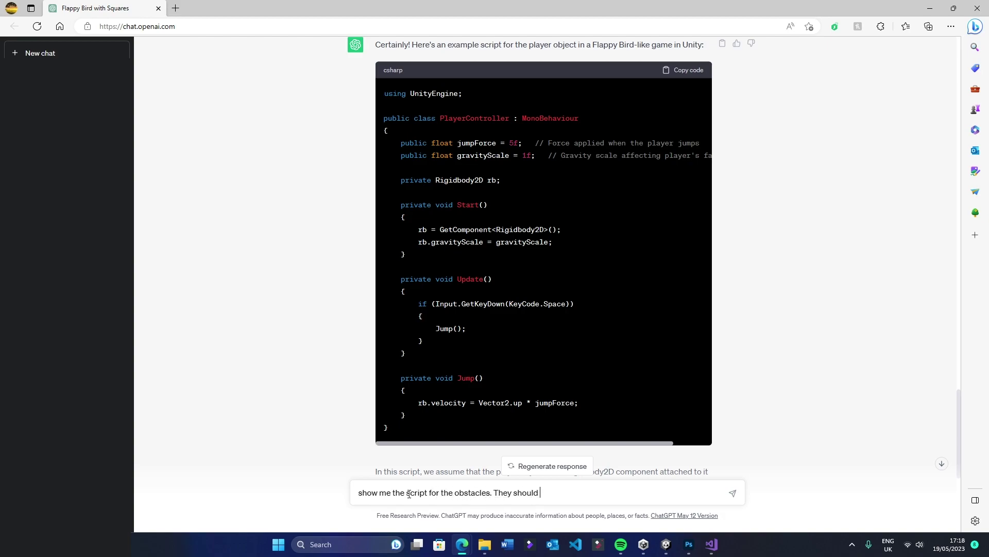
type("come towards the player and if the player collides with them, the game stops")
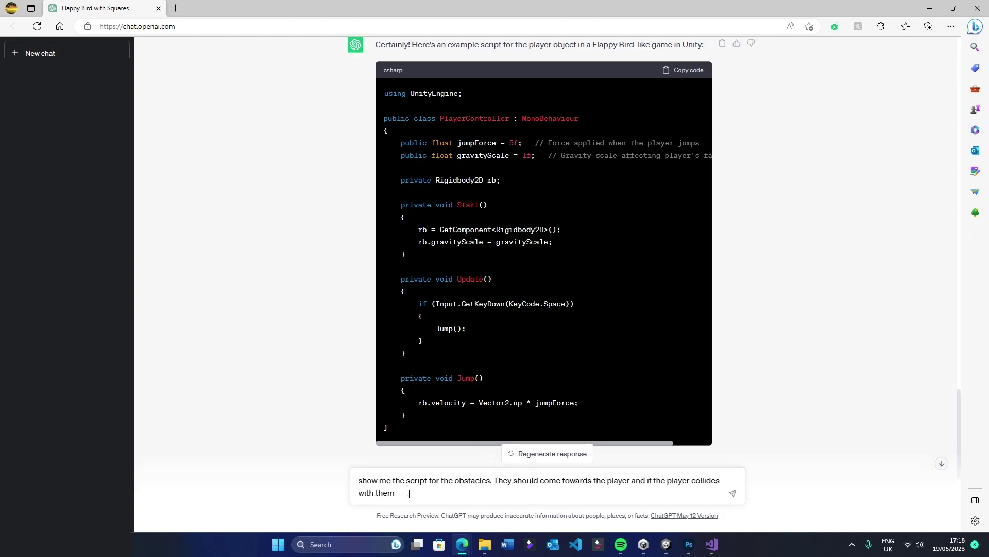
key("Return")
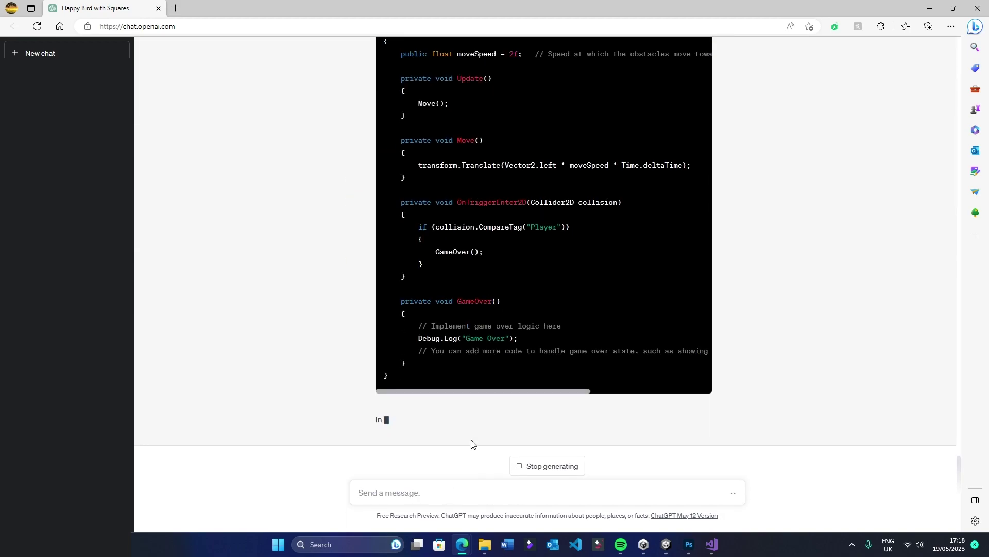
scroll(440, 353, "up", 5)
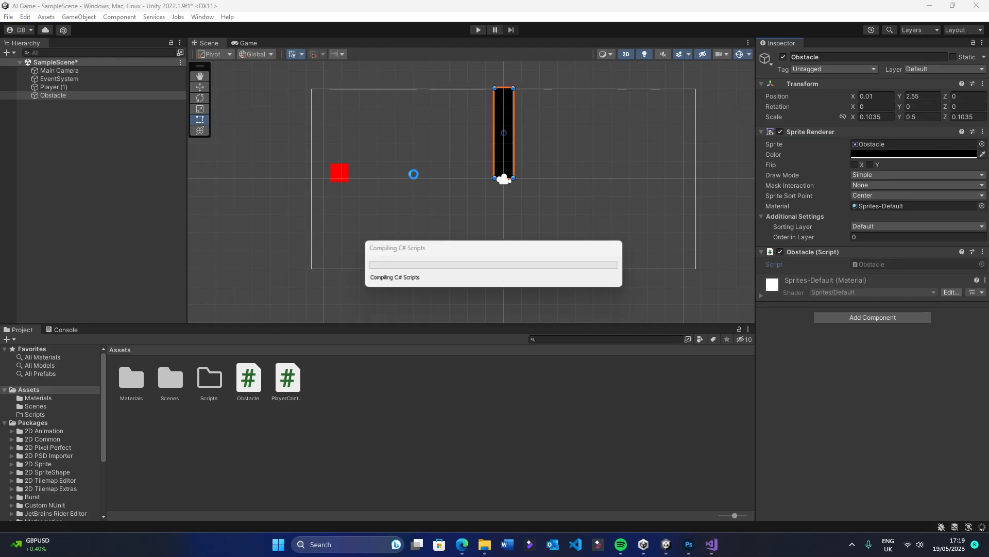
- Attach the Obstacle script to the pillar and play-test its movement
key("ctrl+p")
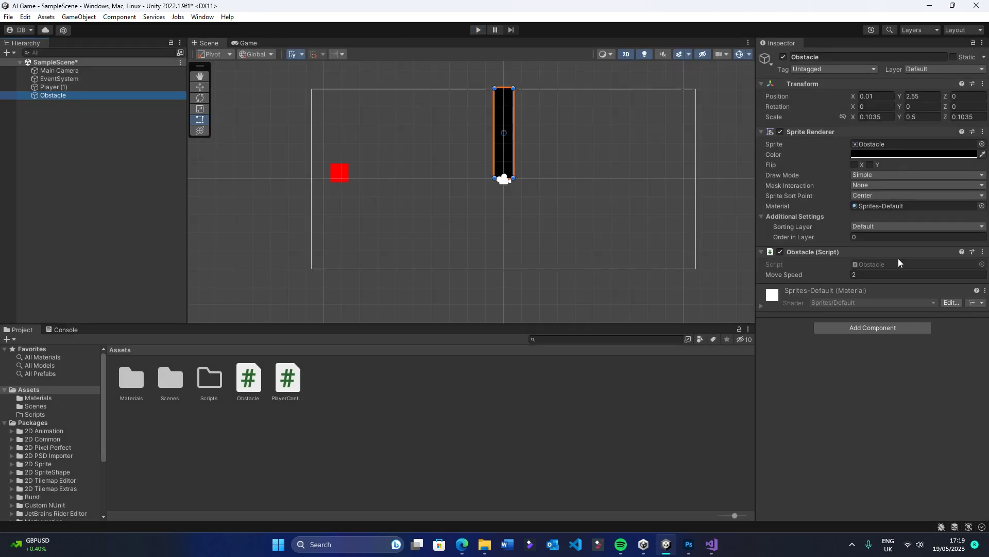
left_click(821, 326)
key("ctrl+p")
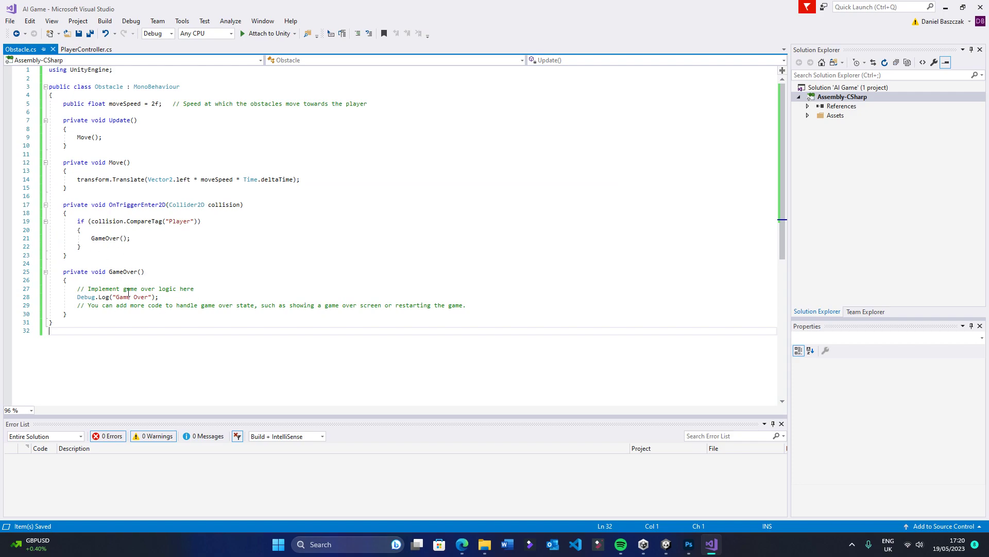
- Add 'Time.TimeScale = 0f;' after the game-over log, remove the Rigidbody, and test the collision
left_click(168, 296)
key("Return")
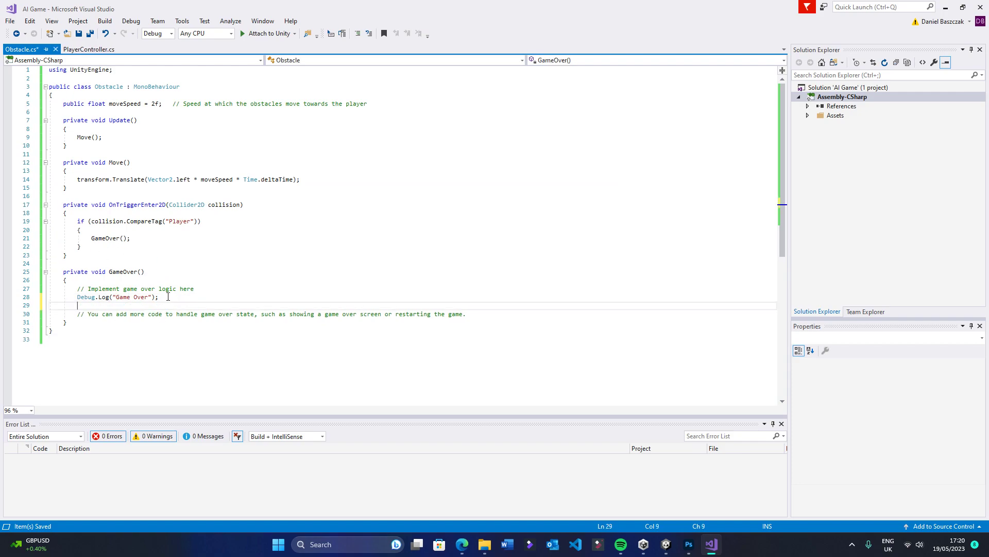
type("Time.TimeScale = 0f;")
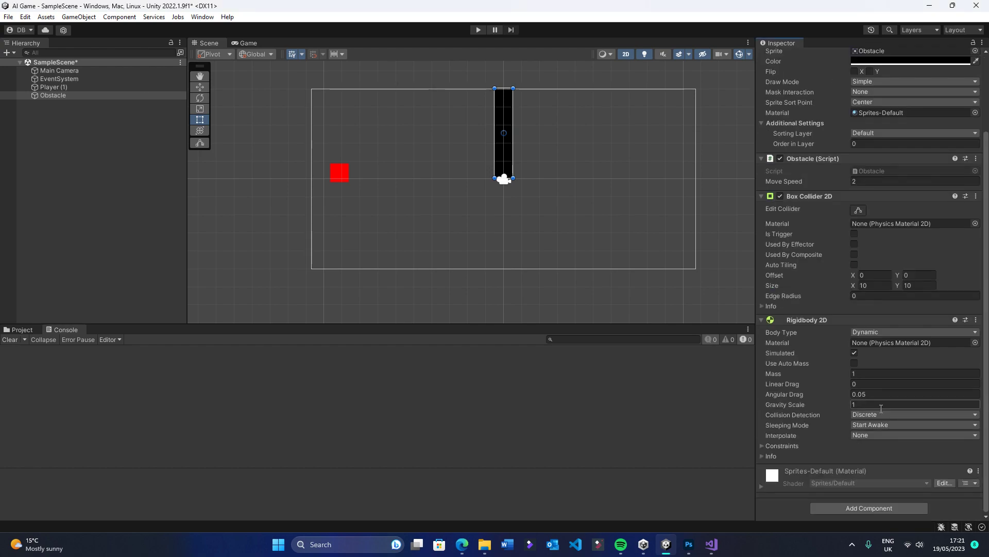
left_click(761, 446)
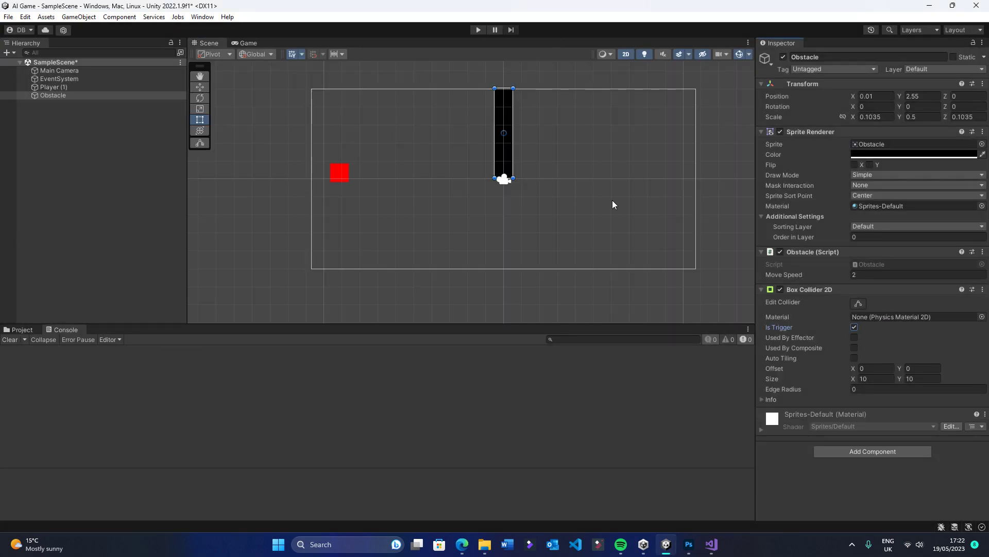
key("ctrl+p")
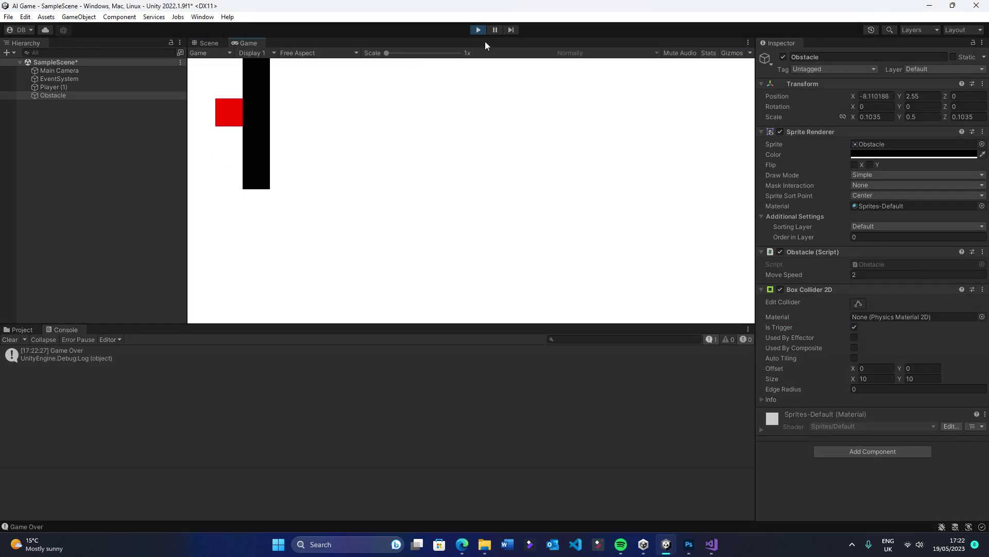
left_click(478, 29)
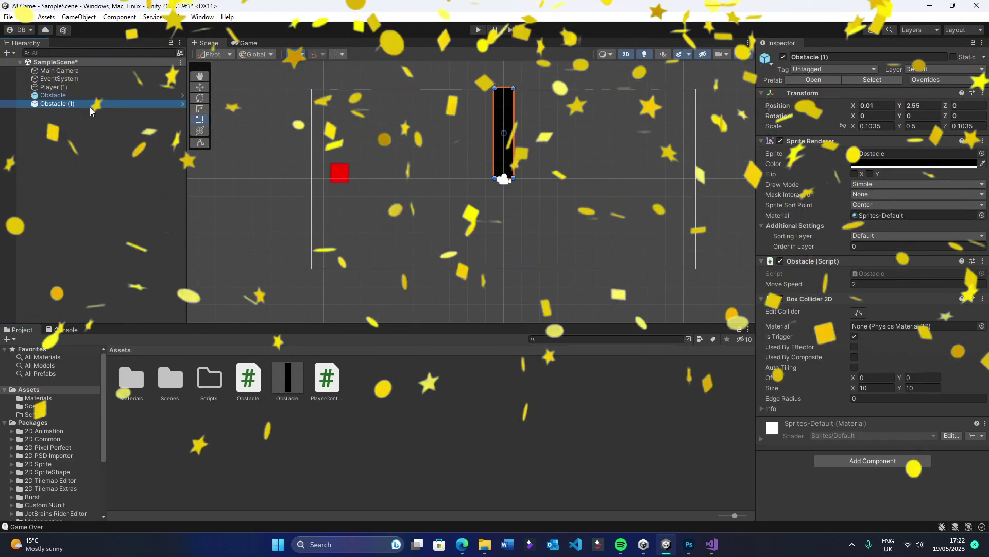
- Duplicate the pillar as Obstacle (2), move it to the lower right, and play-test repeatedly
key("ctrl+d")
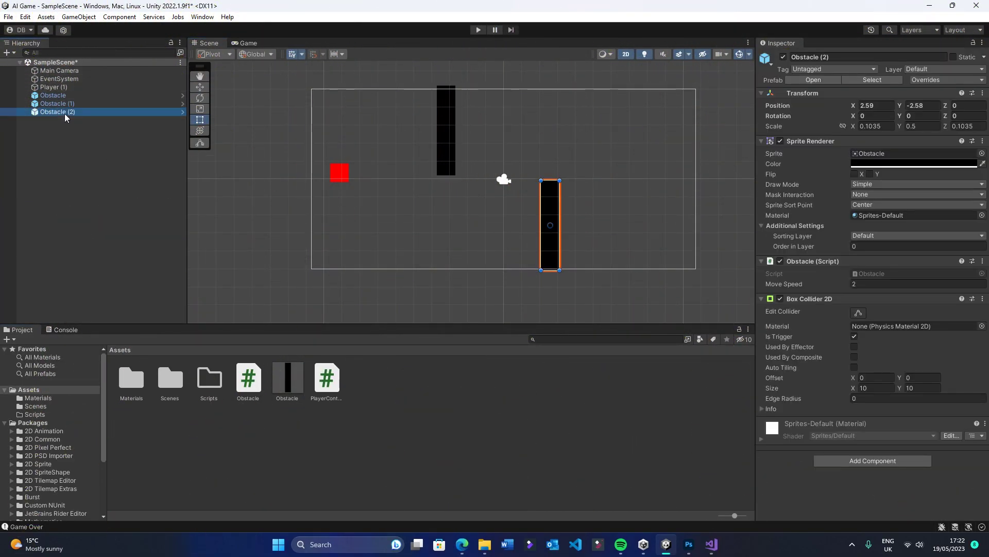
left_click_drag(546, 225, 551, 165)
key("ctrl+p")
key("ctrl+p")
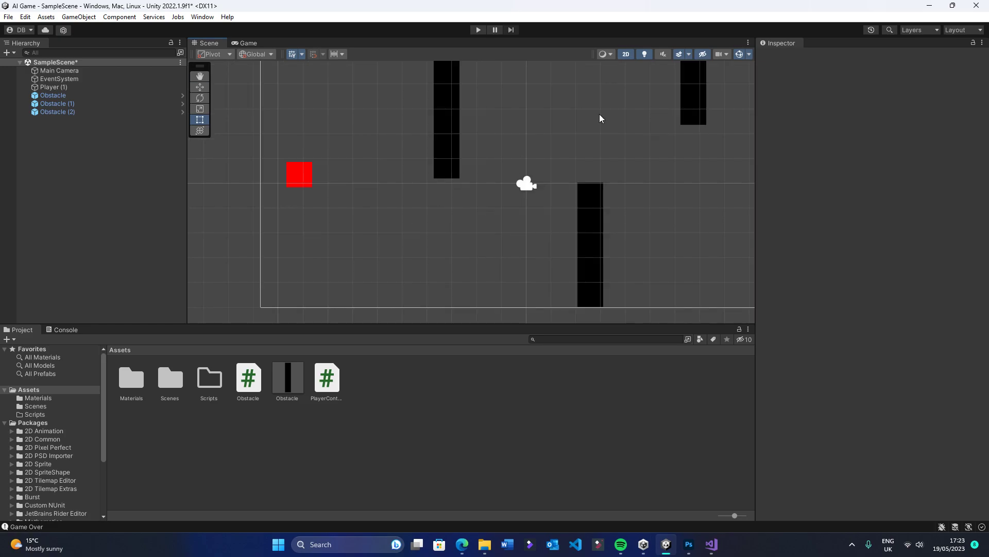
key("ctrl+p")
key("ctrl+p")
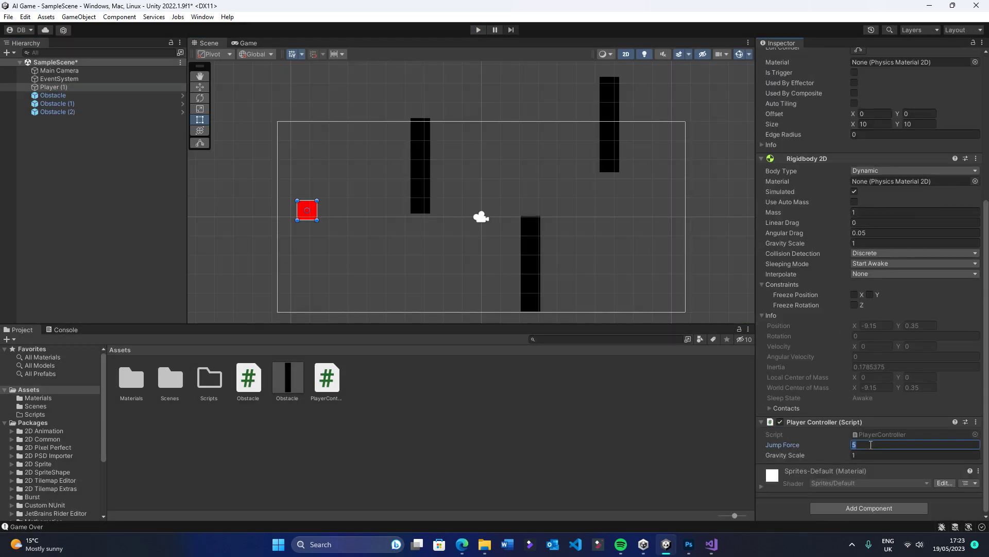
key("ctrl+z")
key("ctrl+p")
key("ctrl+p")
key("ctrl+p")
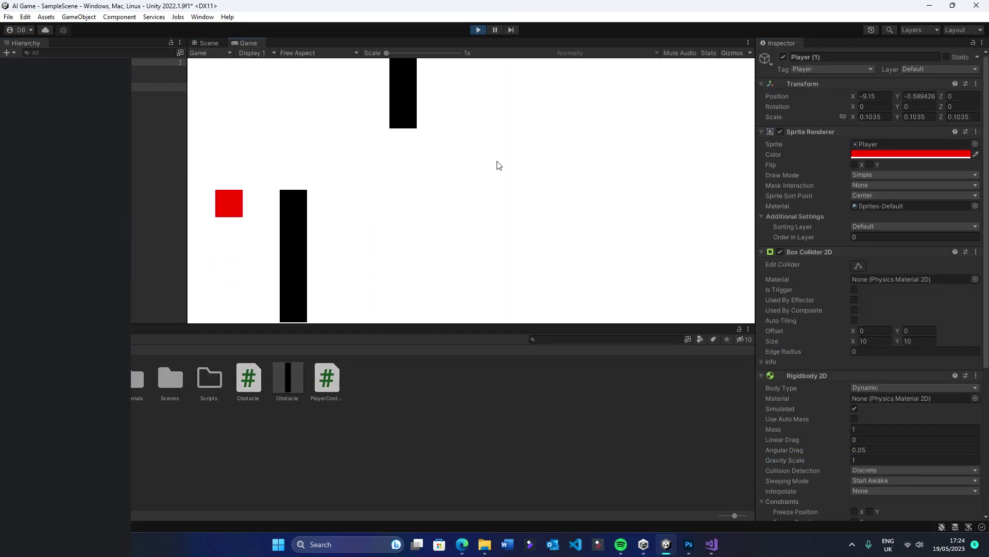
key("ctrl+p")
key("ctrl+p")
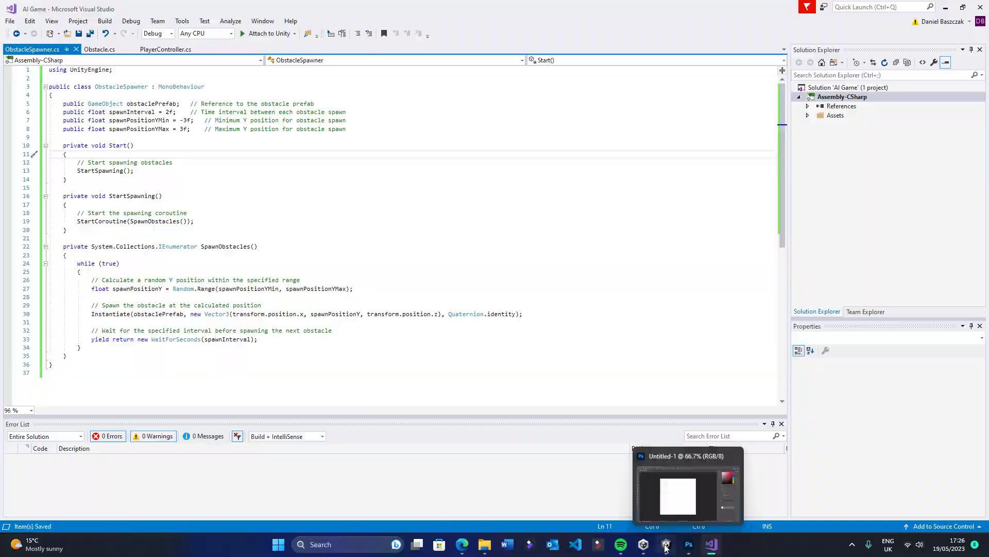
- Back in Unity, move the obstacle pillar to the right edge and start the game
left_click(666, 544)
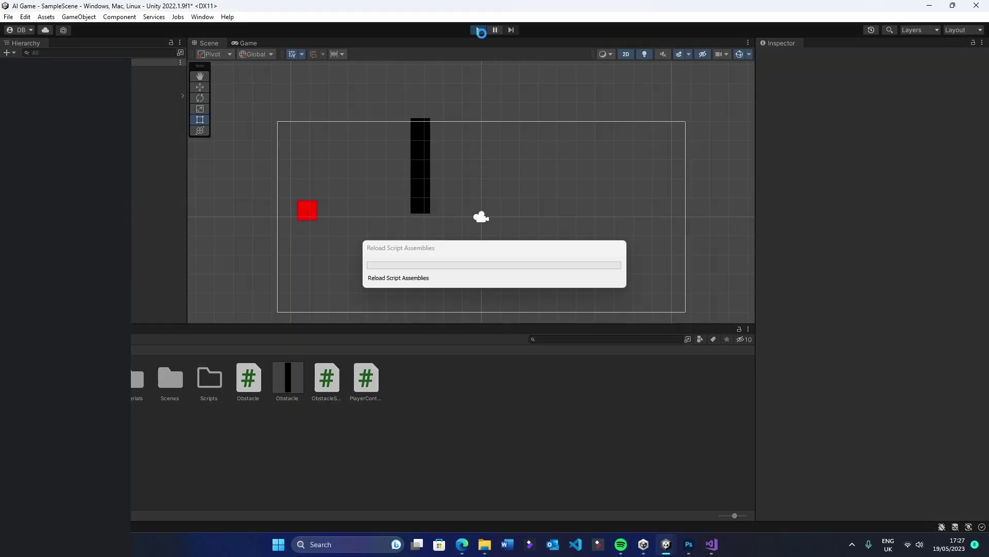
left_click(426, 215)
left_click_drag(426, 215, 627, 240)
key("ctrl+p")
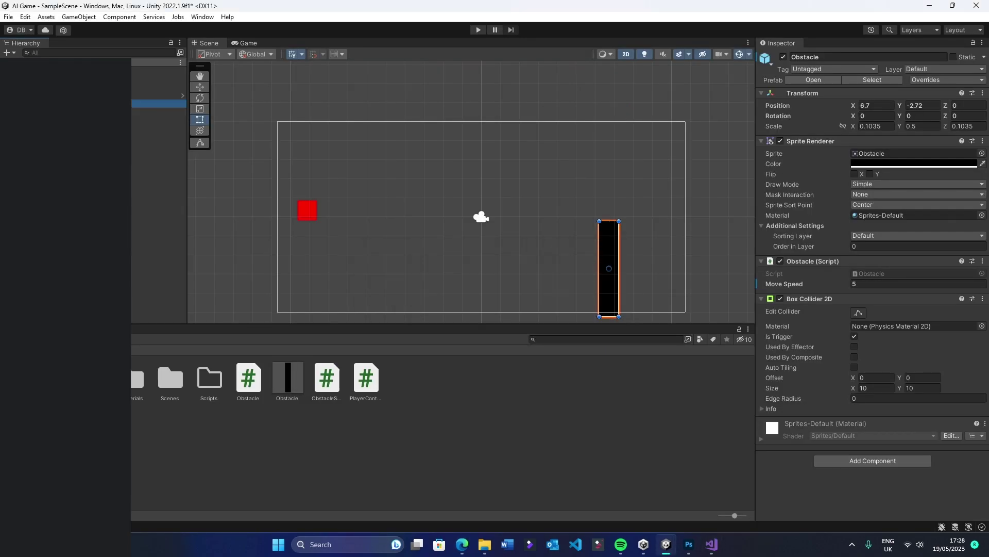
- Play-test the spawning obstacles, then stop the game
key("ctrl+p")
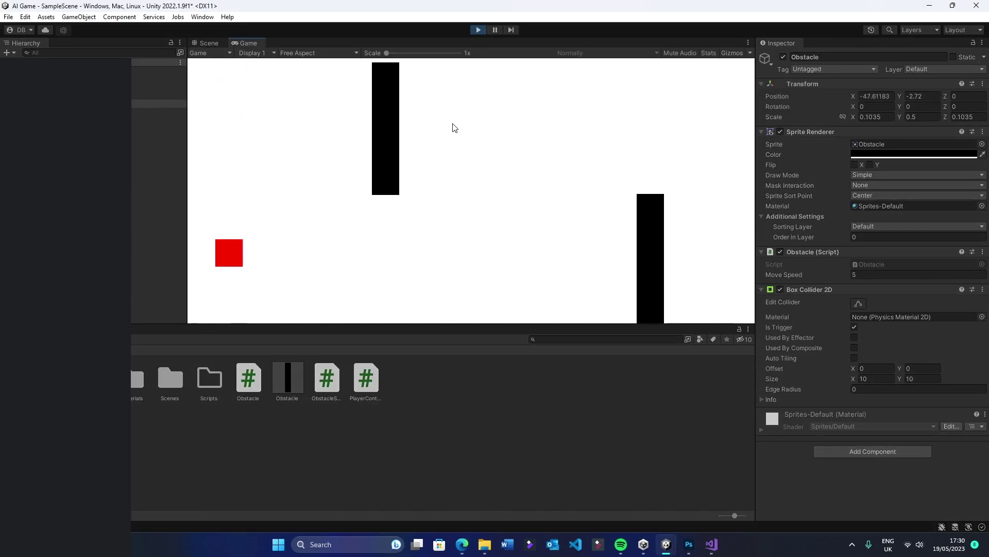
key("ctrl+p")
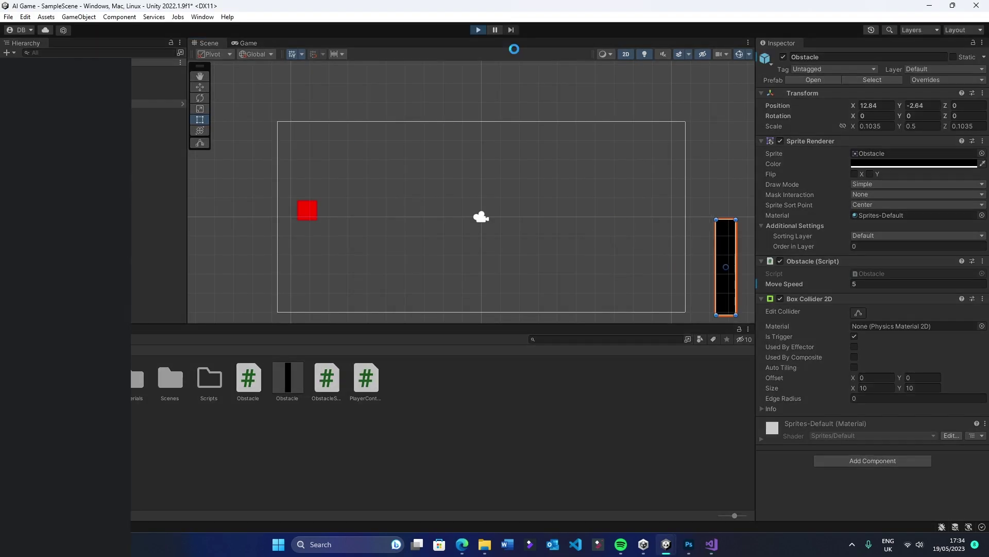
- Review ChatGPT's ScoreManager reply, then run the game in Unity to test scoring
mouse_move(514, 510)
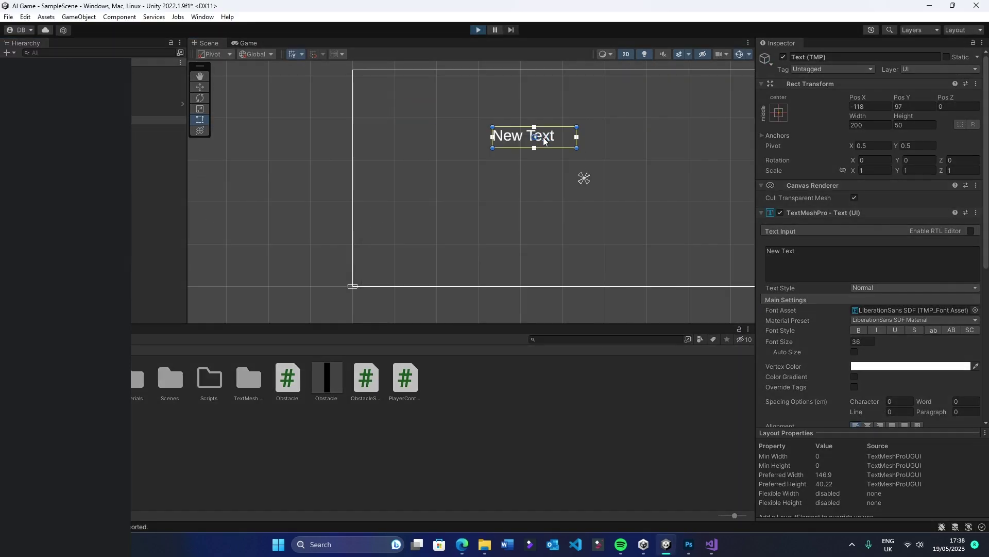
scroll(584, 178, "up", 3)
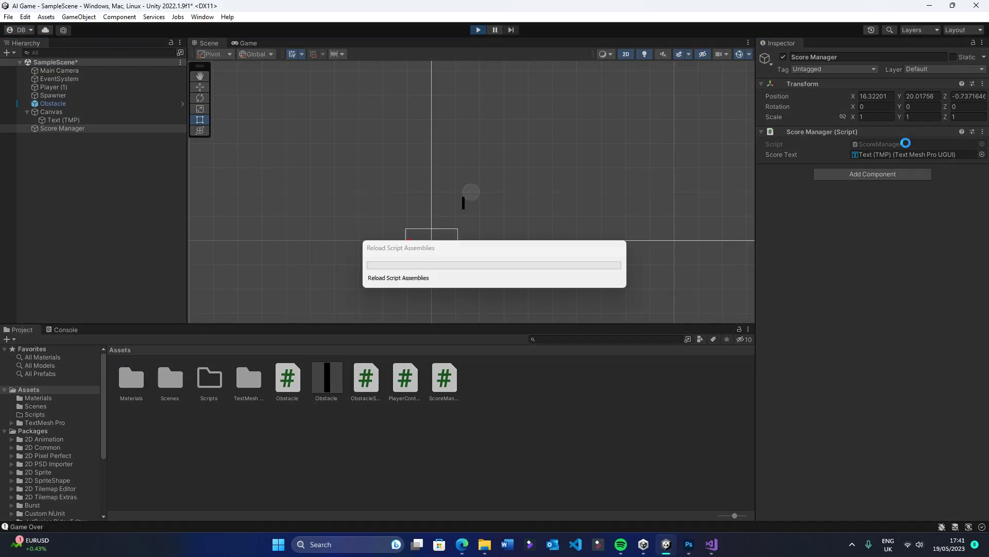
left_click(477, 30)
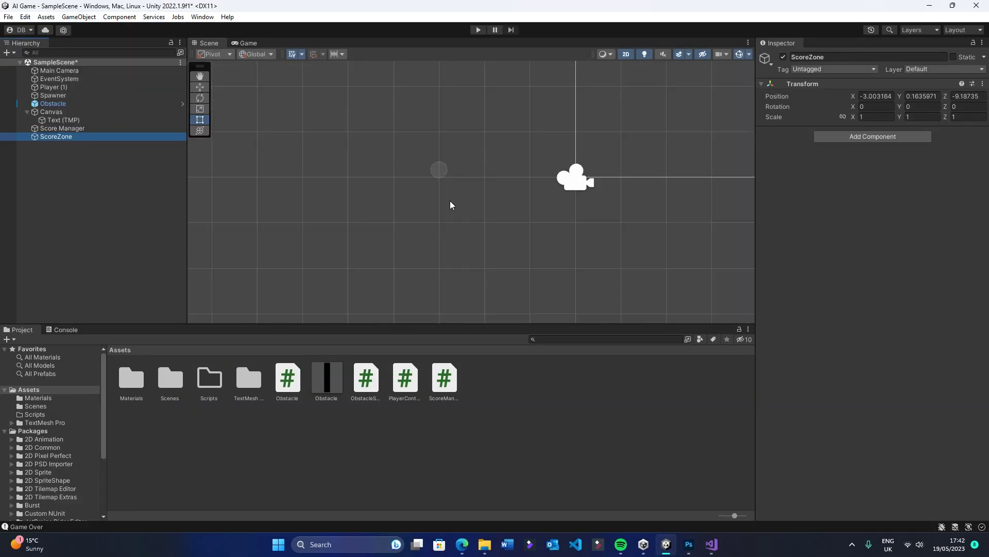
- Open the Project panel's context menu to create the new ScoreZone C# script
right_click(139, 404)
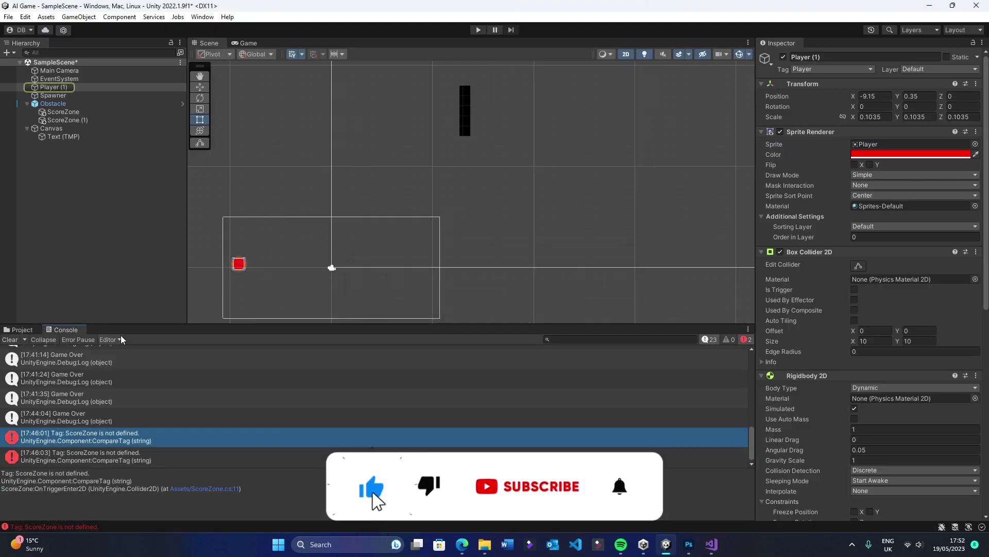
- Select the Spawner in the Hierarchy to edit its Obstacle Spawner settings
left_click(53, 95)
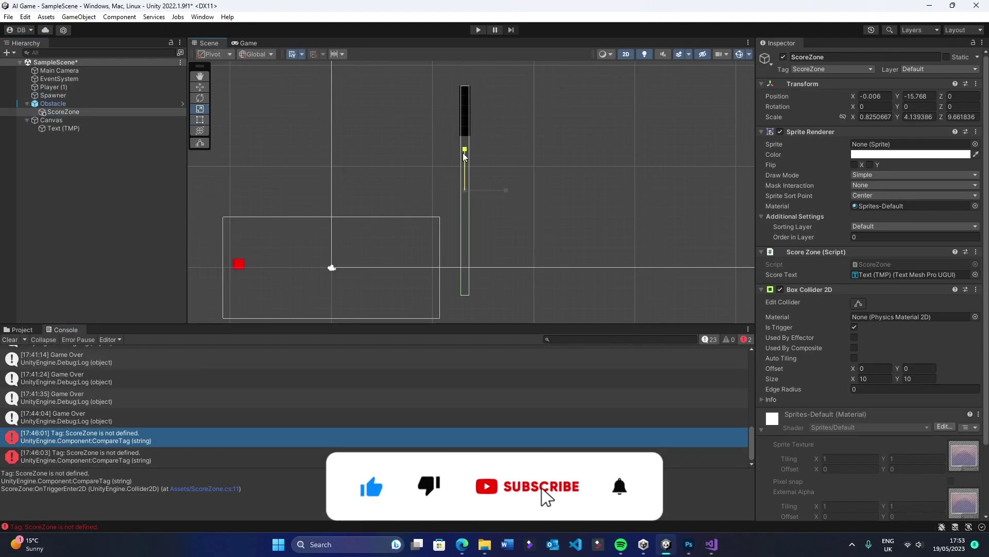